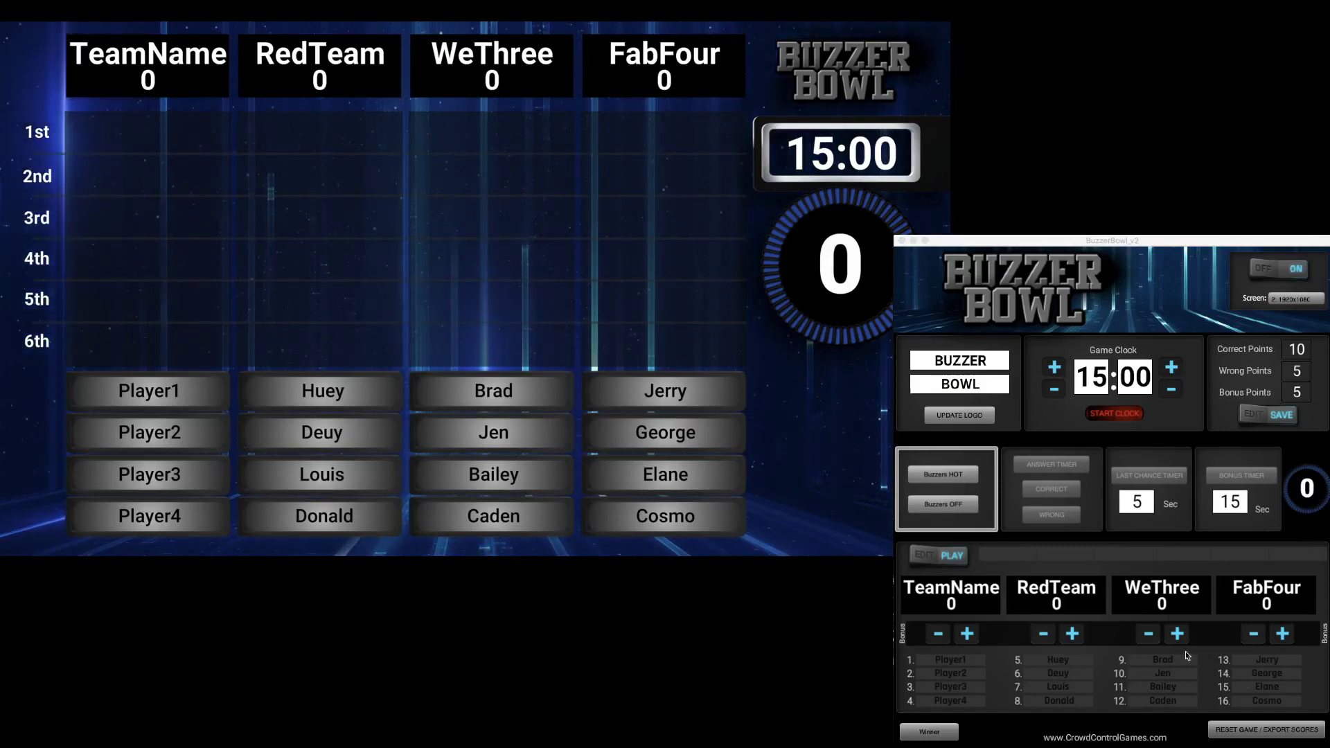
Step: Switch the buzzers to HOT so all sixteen players on the four teams can buzz in
left_click(946, 473)
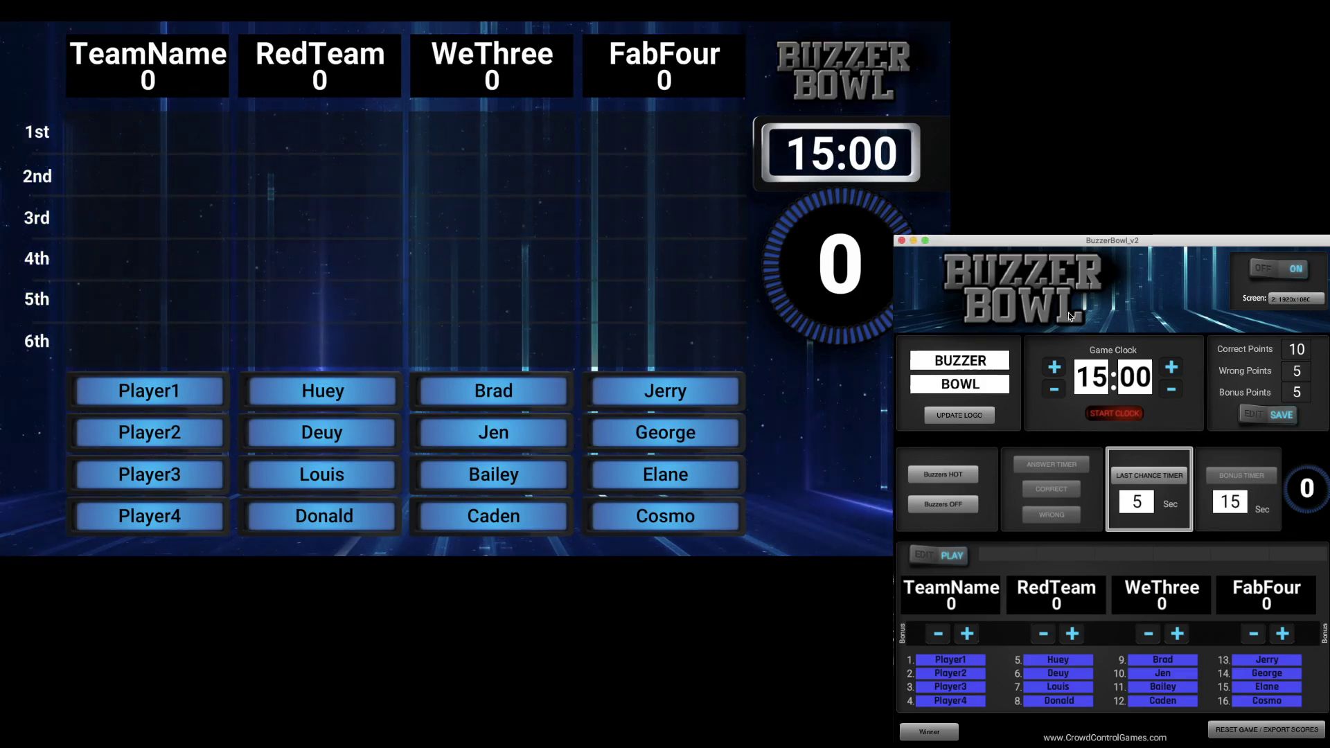
Step: Start the 15:00 game clock, then reset the buzzers by turning them off and back to HOT
left_click(1110, 414)
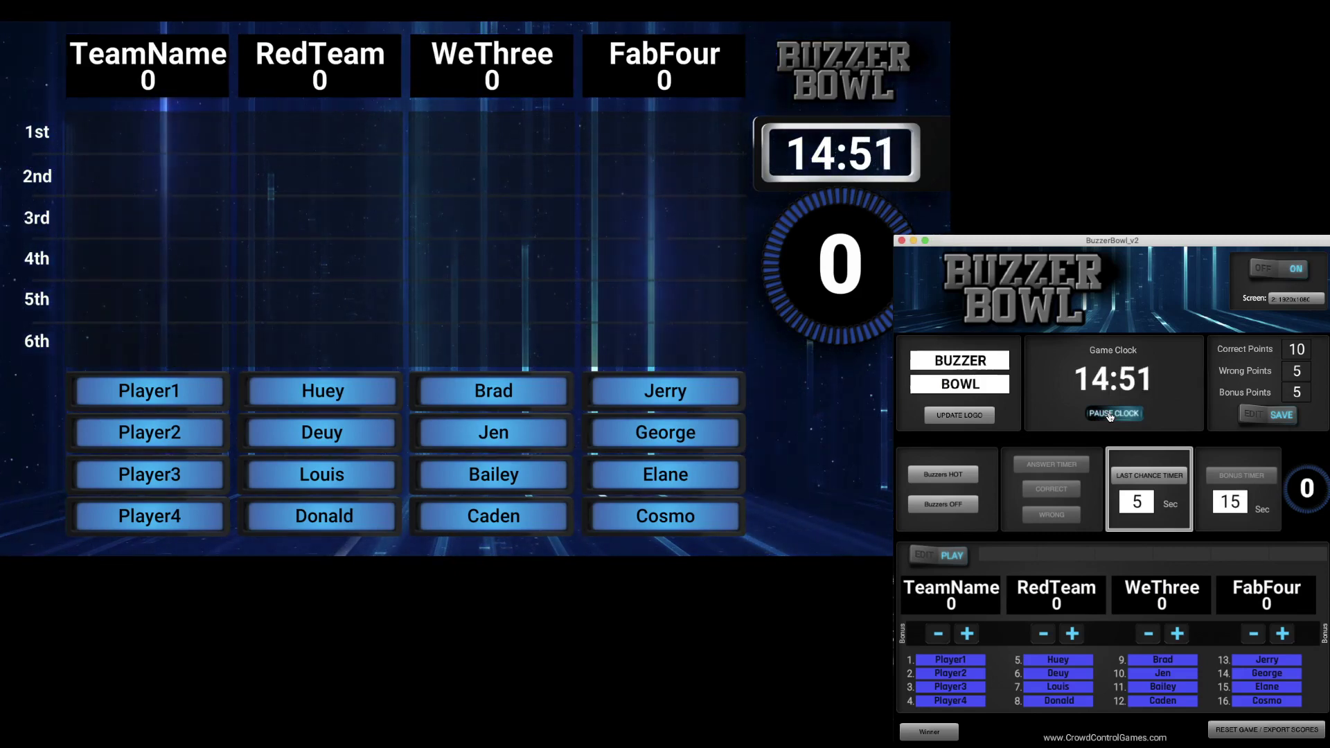
left_click(952, 505)
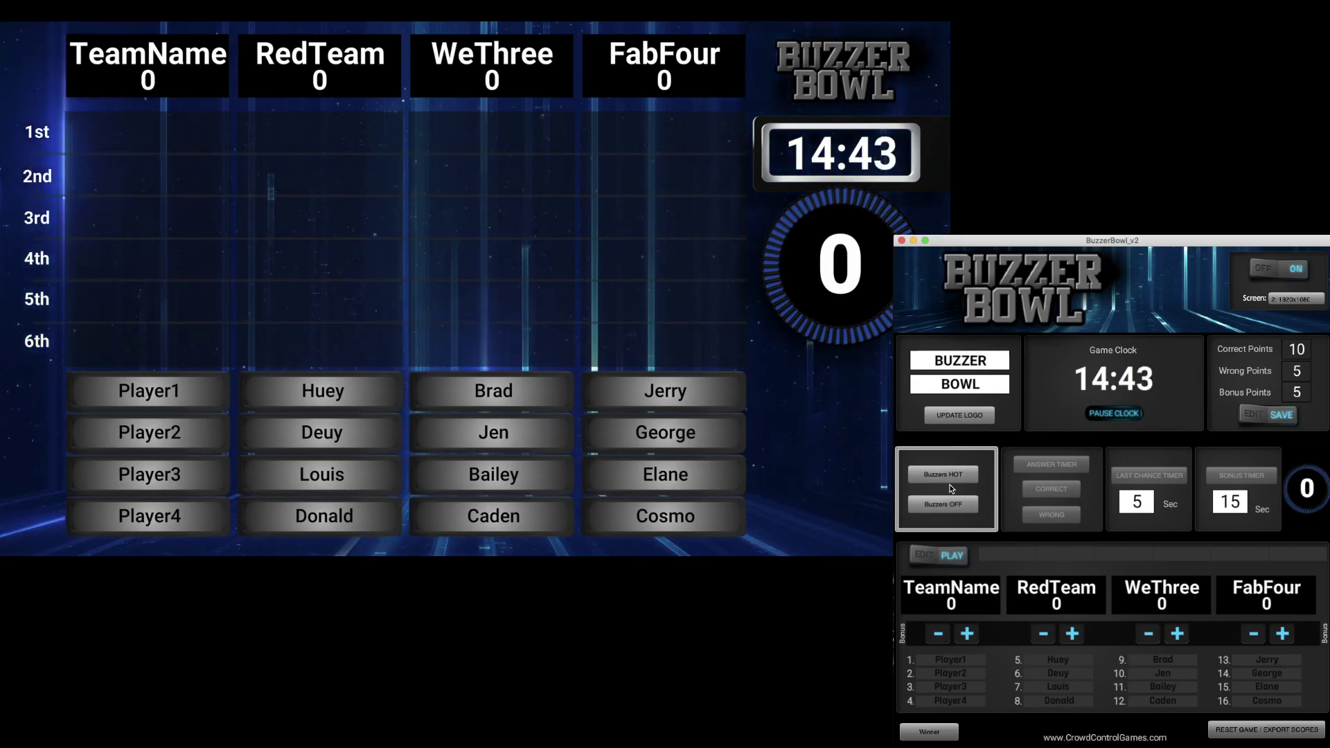
left_click(943, 474)
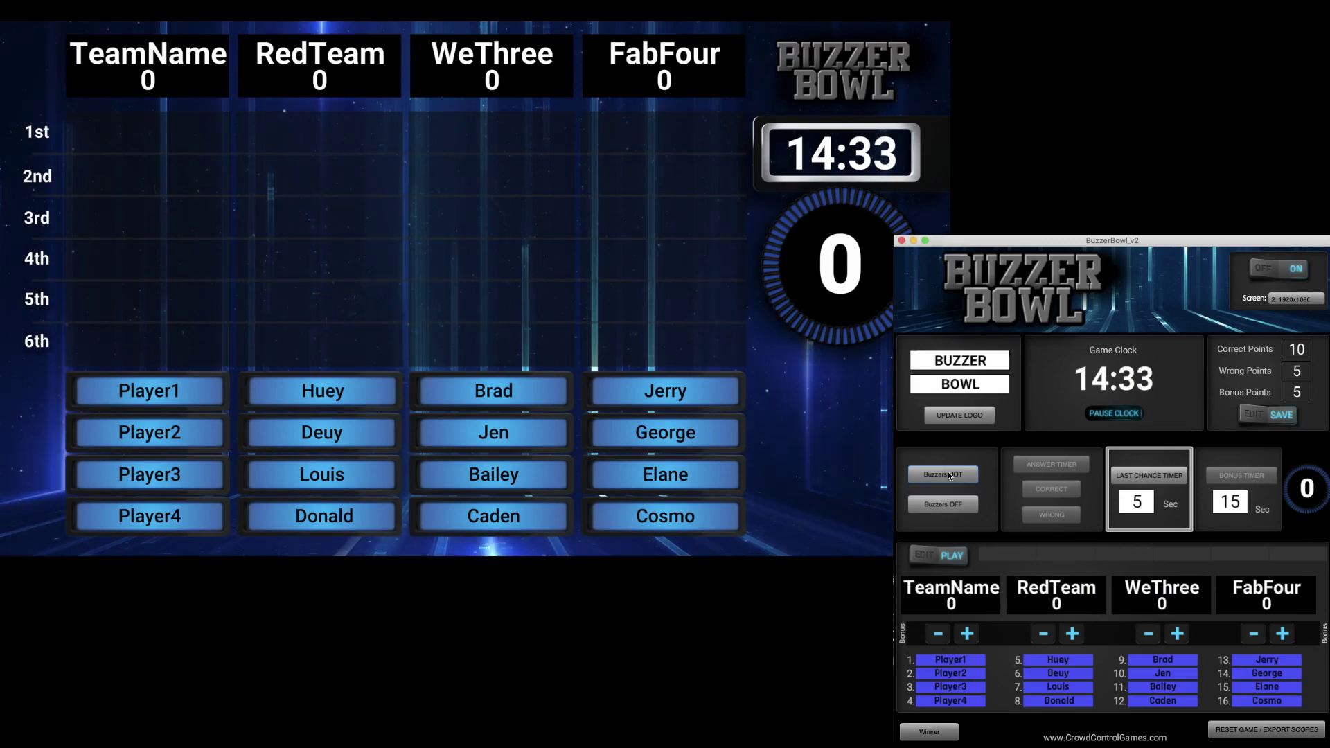
Step: Buzz in Player2, Jerry, George, Brad and Jen in that order
key("2")
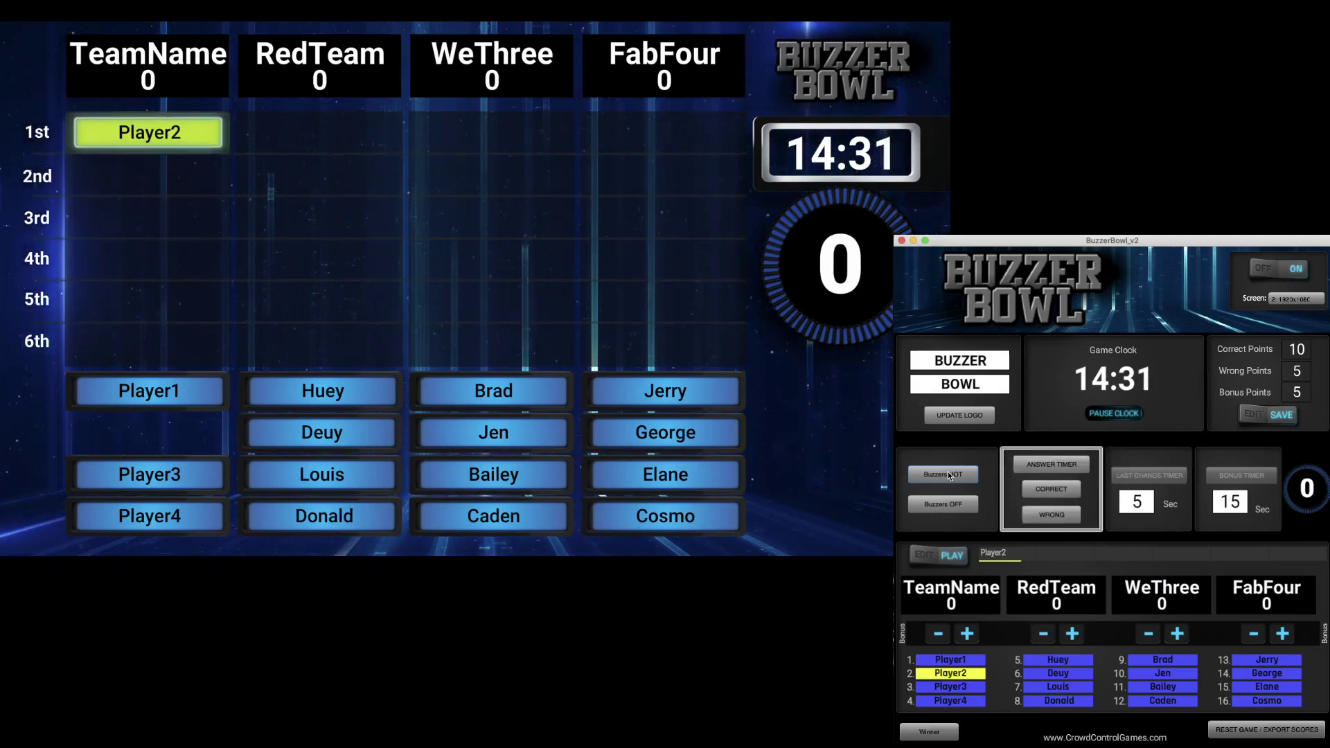
key("e")
key("r")
key("9")
key("0")
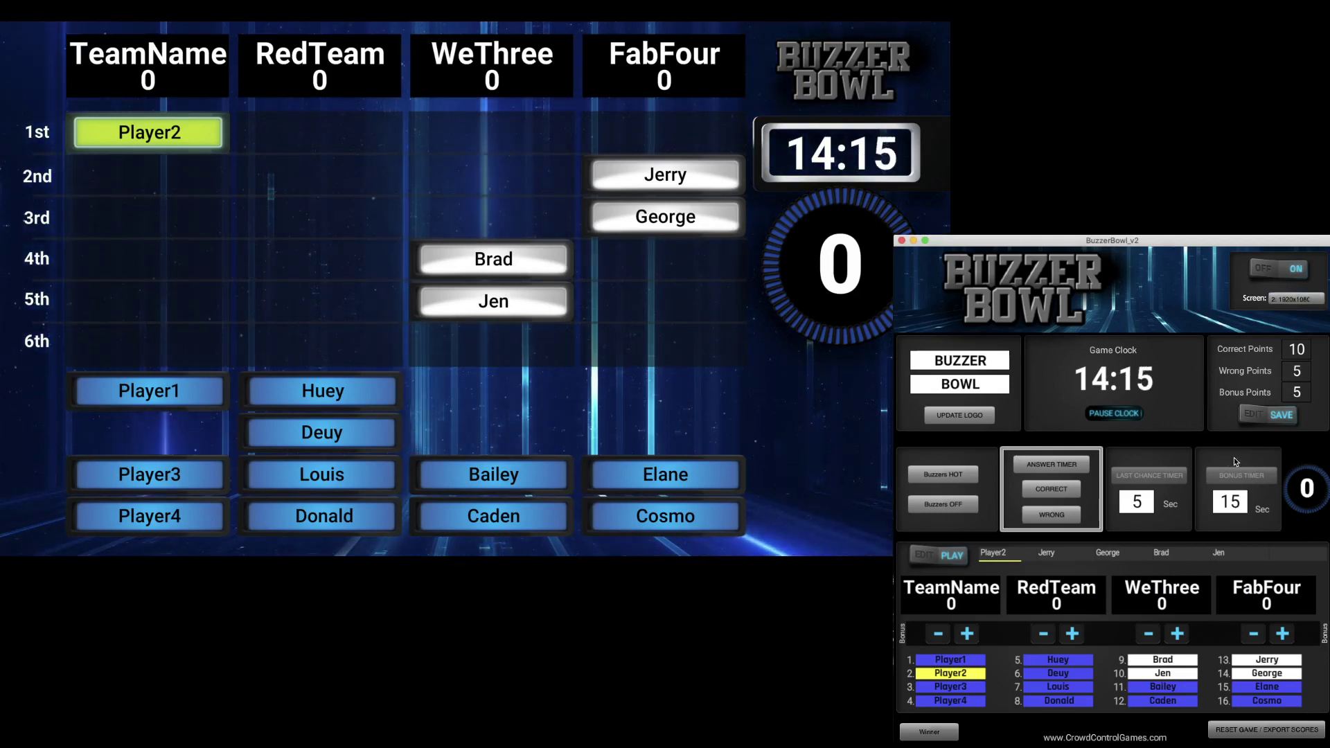
Step: Mark Player2 and Jerry wrong and George correct, leaving TeamName at -5 and FabFour at 5
left_click(1042, 514)
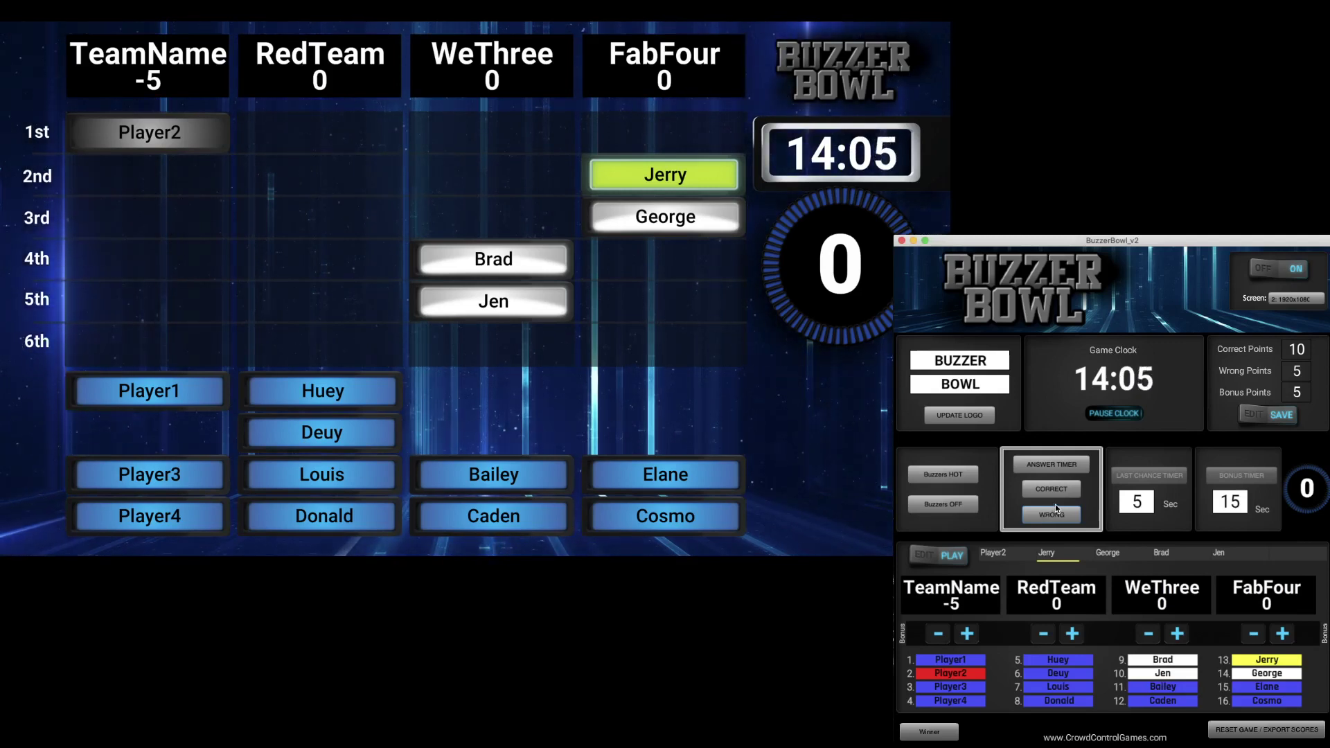
left_click(1051, 513)
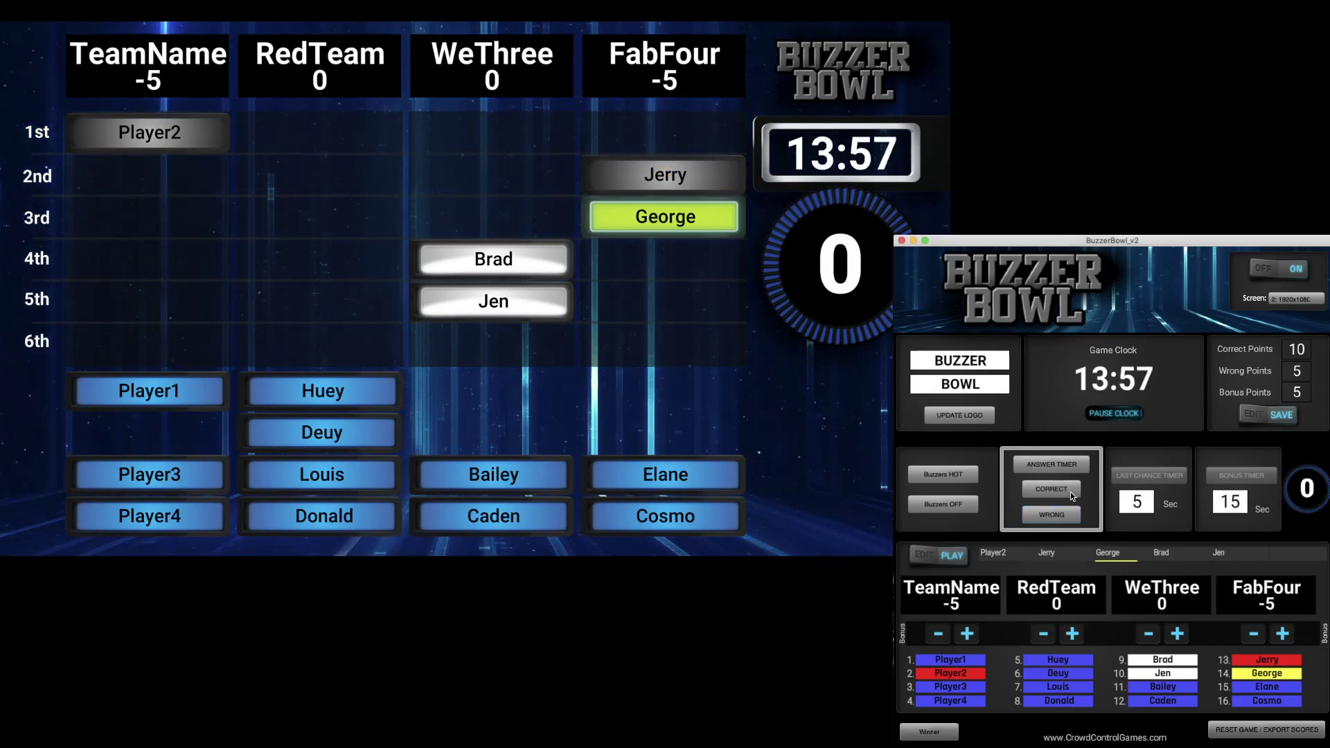
left_click(1059, 487)
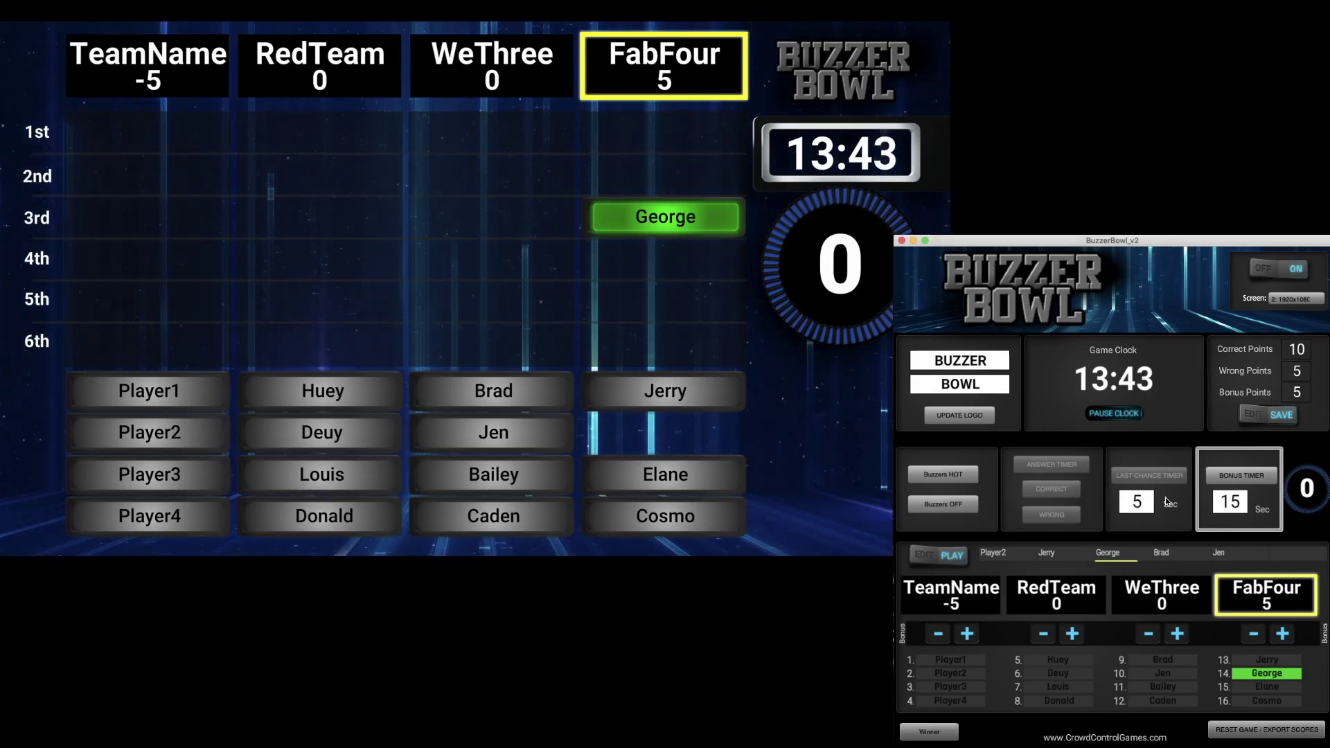
Step: Run FabFour's 15-second bonus timer and award them two bonuses with the + button
left_click(1250, 478)
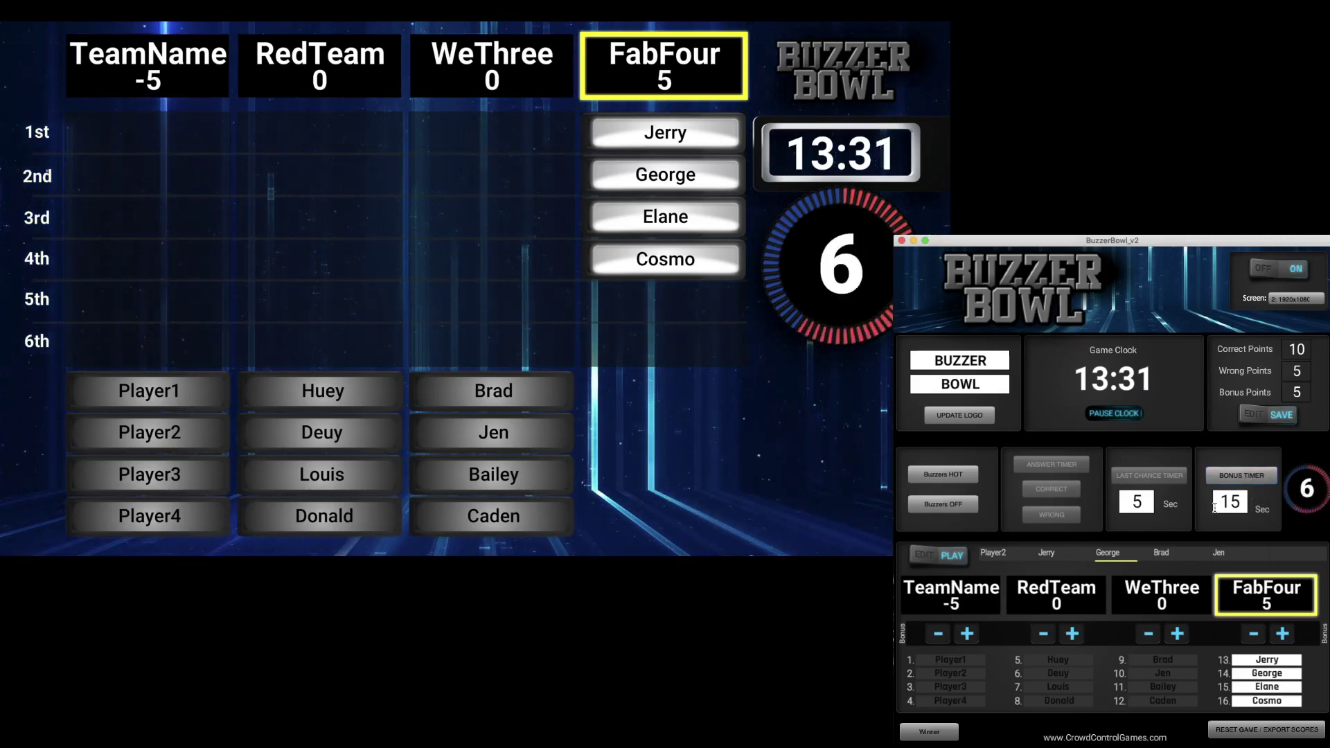
left_click(1282, 635)
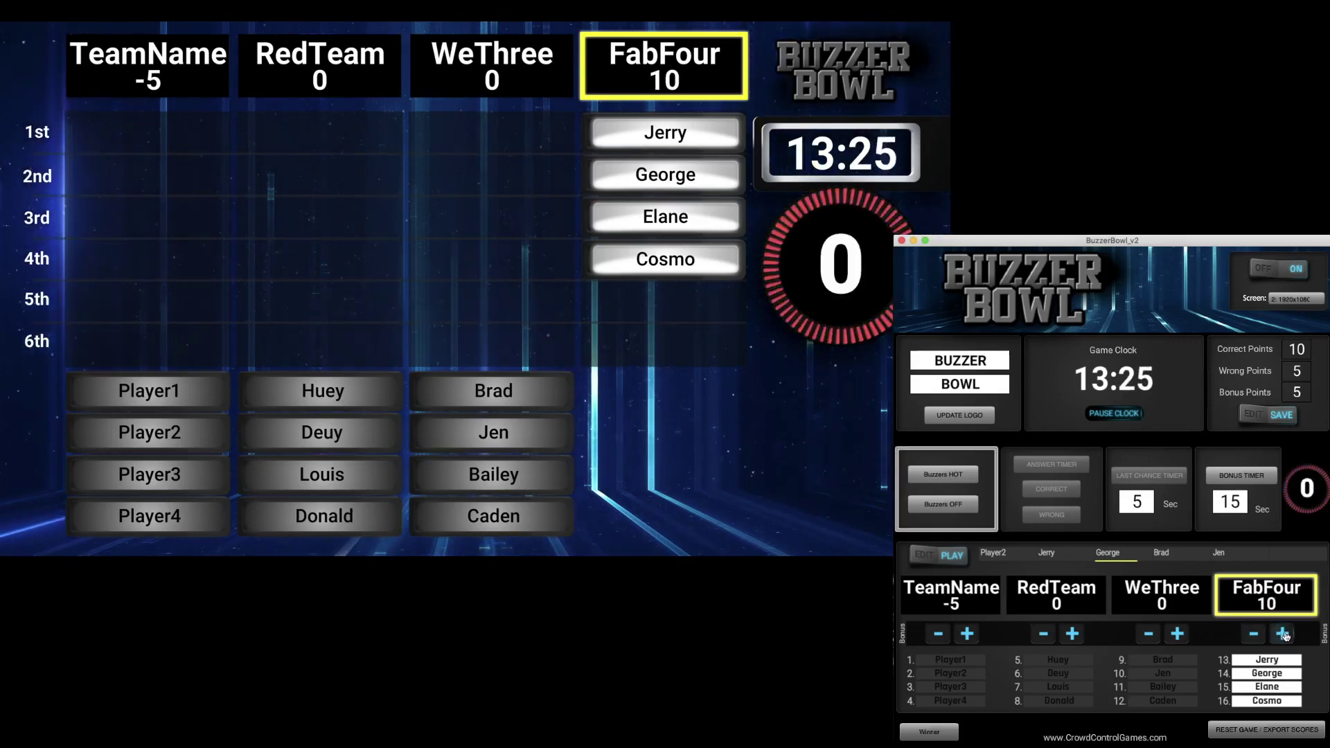
left_click(1283, 635)
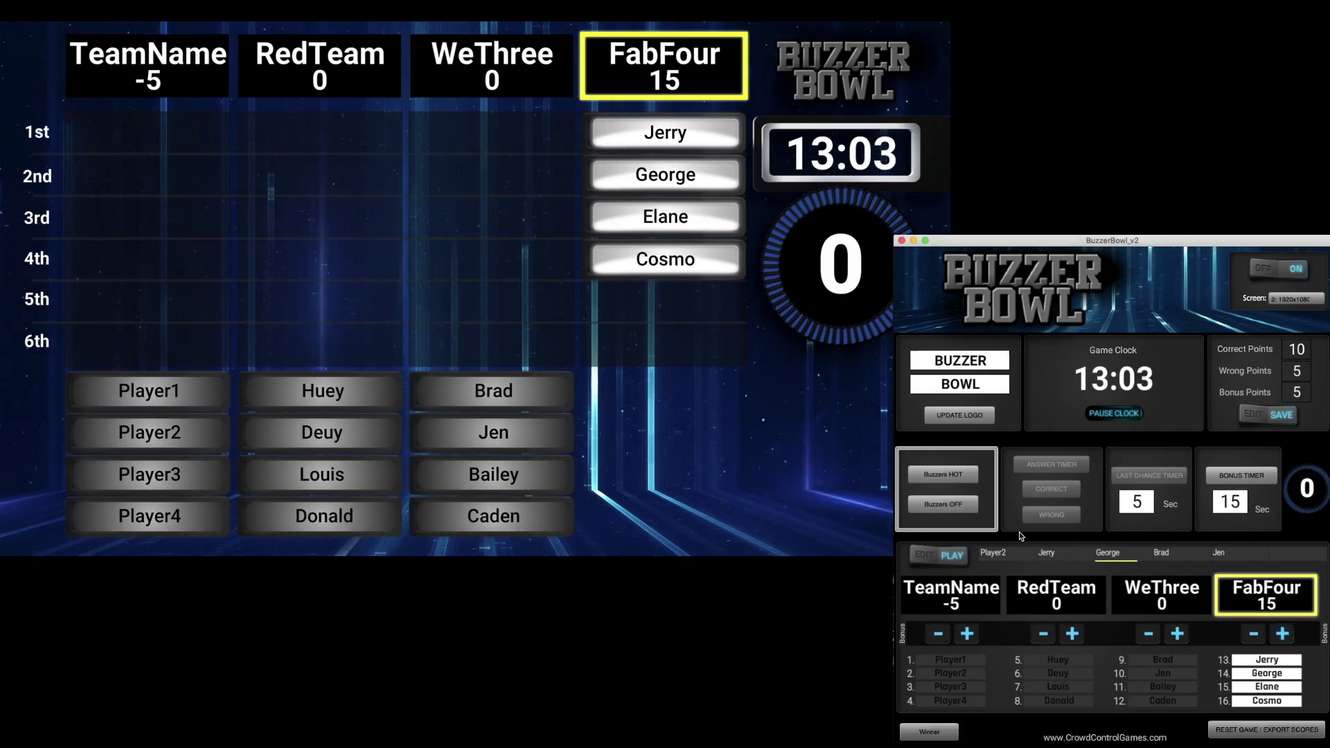
Step: Reset and rearm the buzzers, mark Player3 wrong, run the last-chance countdown, then turn the buzzers off
left_click(937, 504)
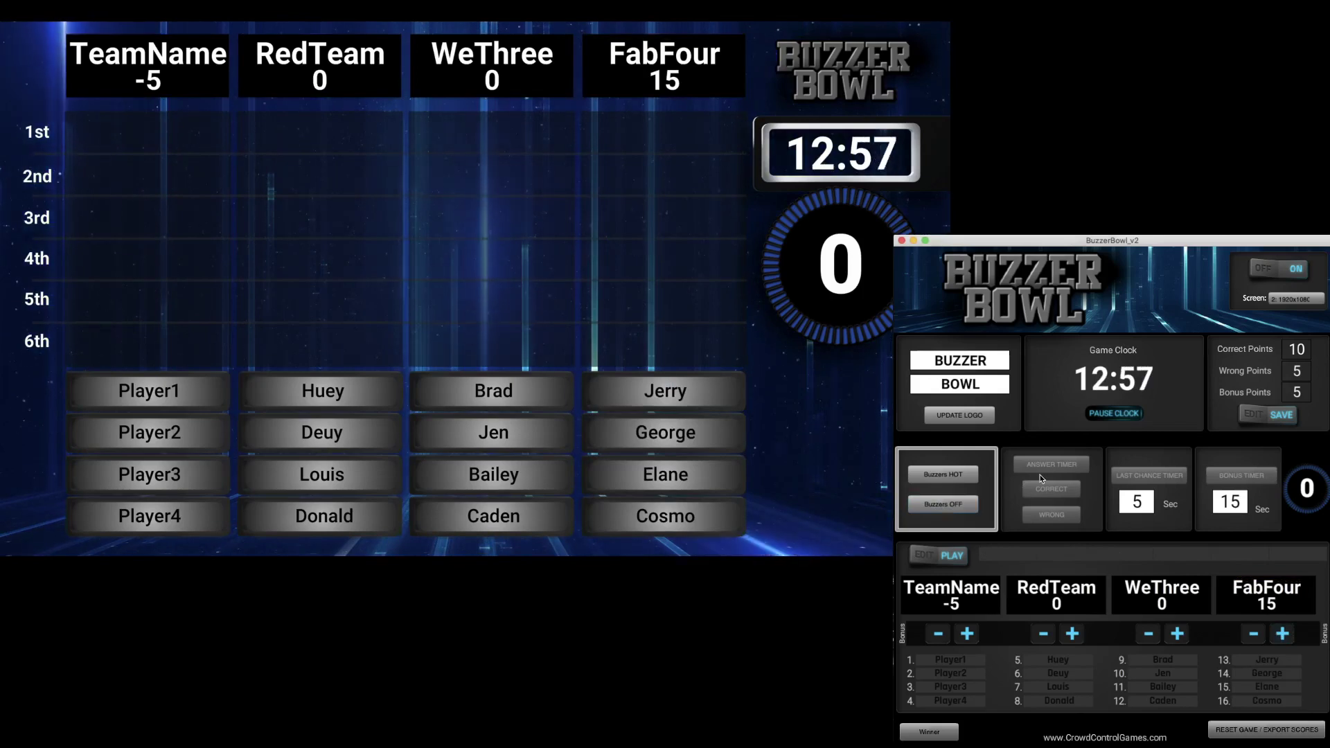
left_click(956, 474)
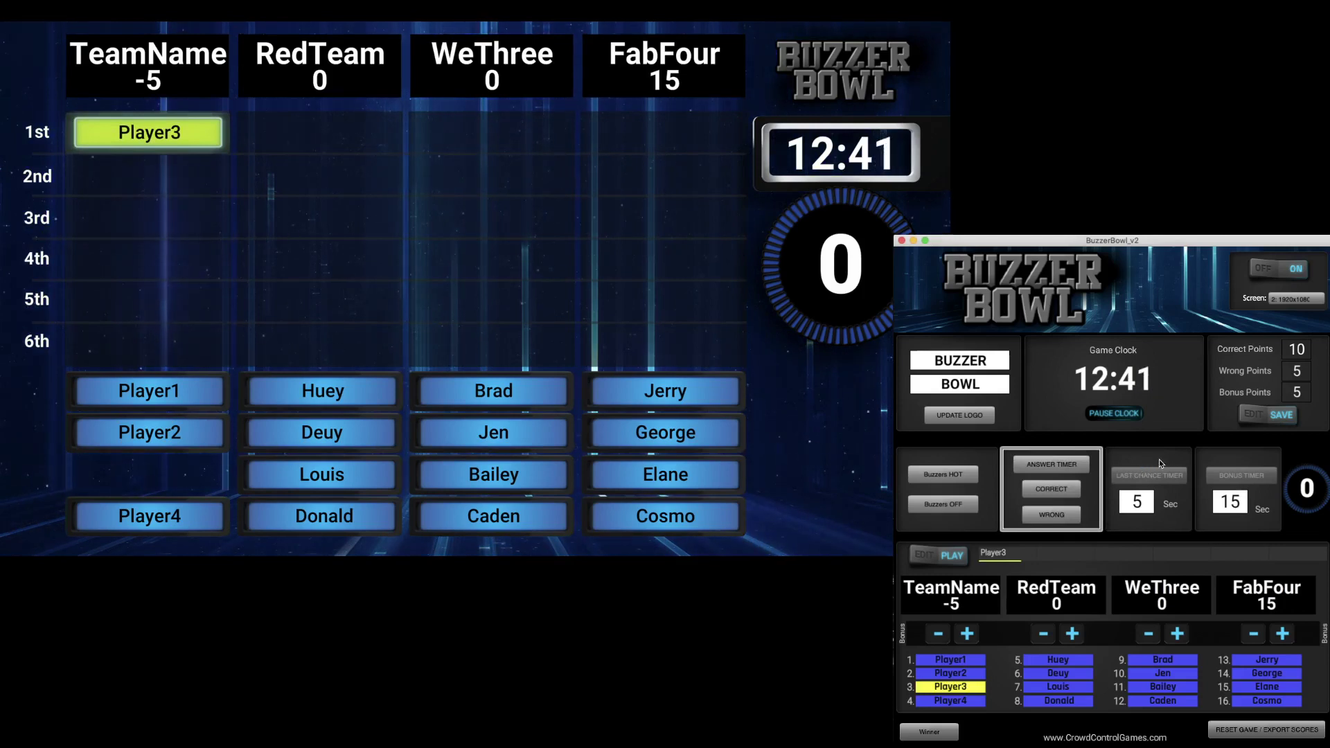
left_click(1053, 516)
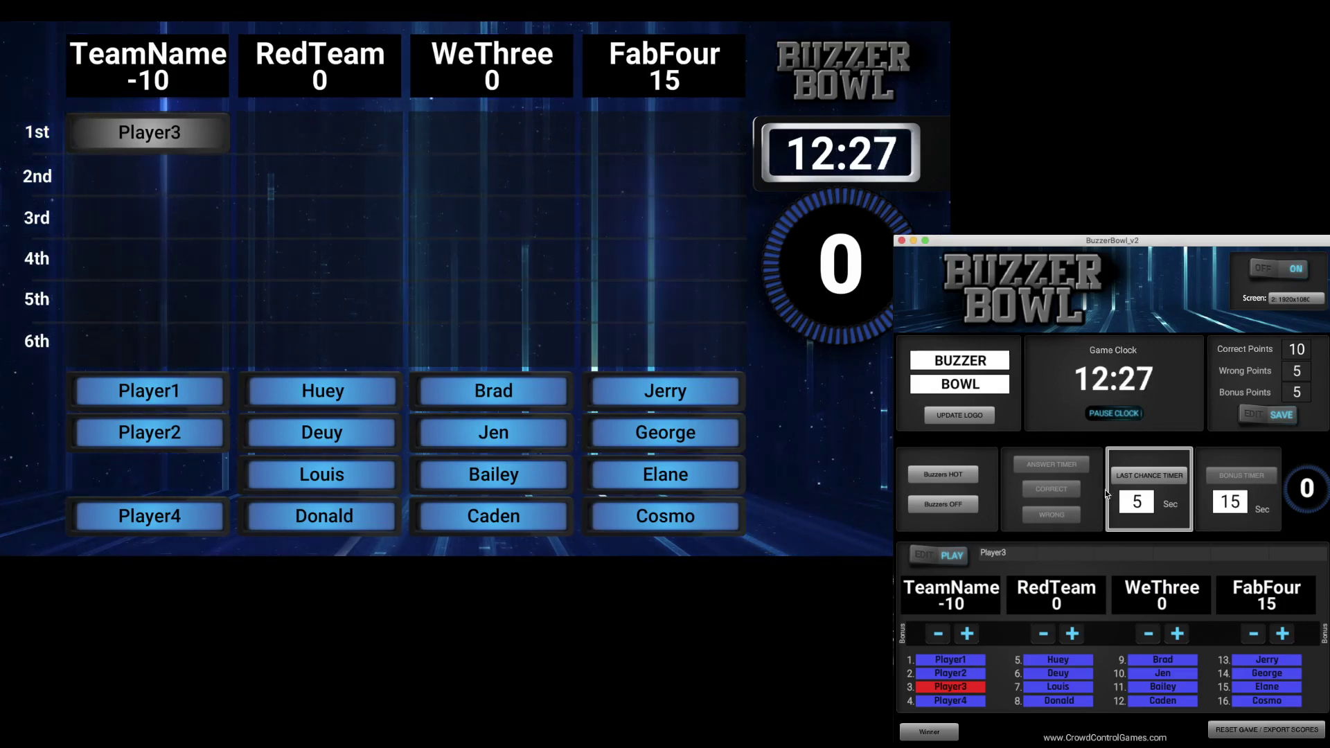
left_click(1150, 477)
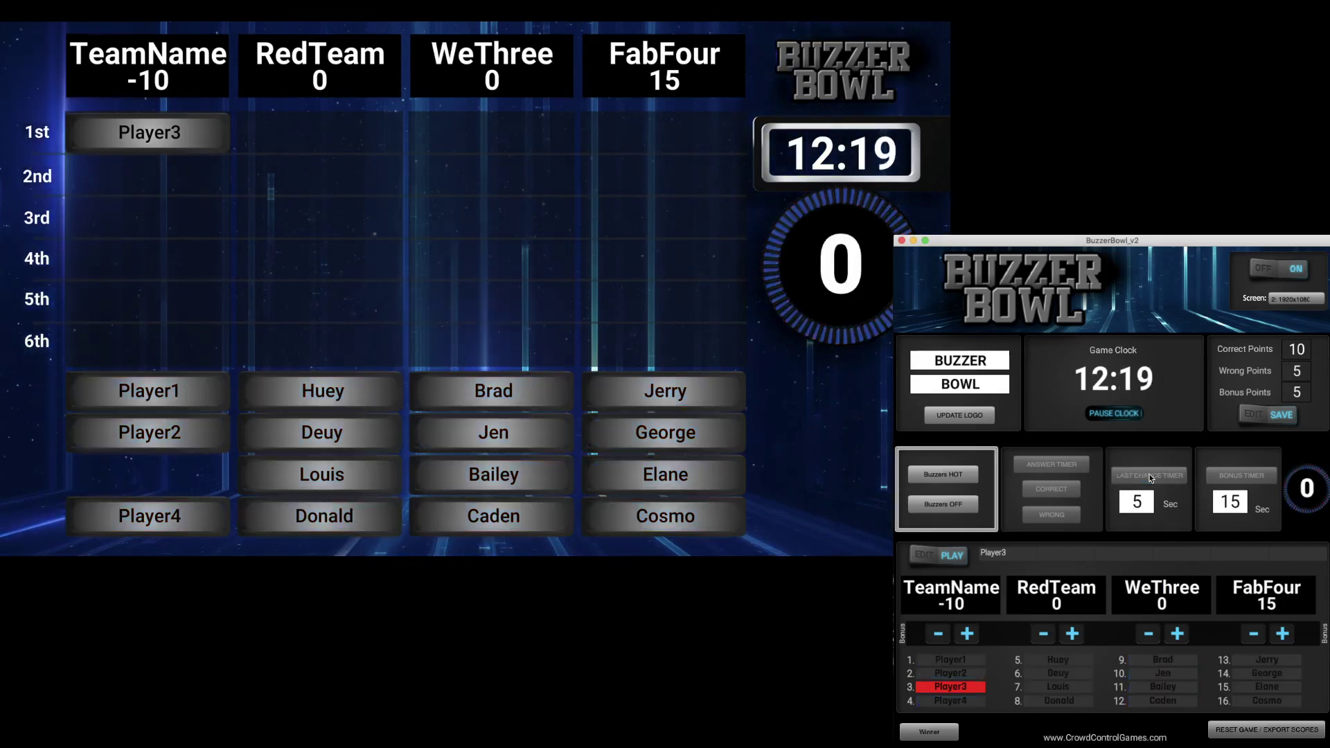
left_click(944, 505)
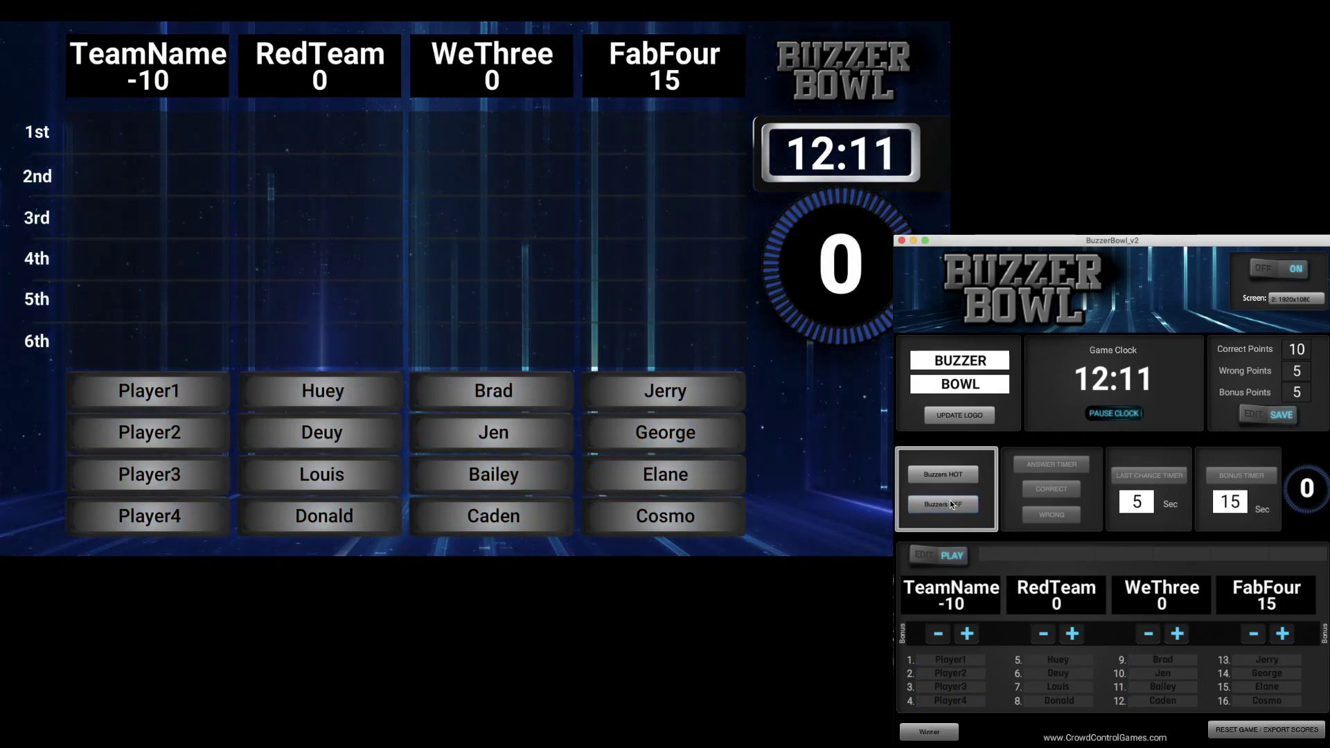
Step: Arm the buzzers, then mark Player2 wrong and Brad correct
left_click(1149, 476)
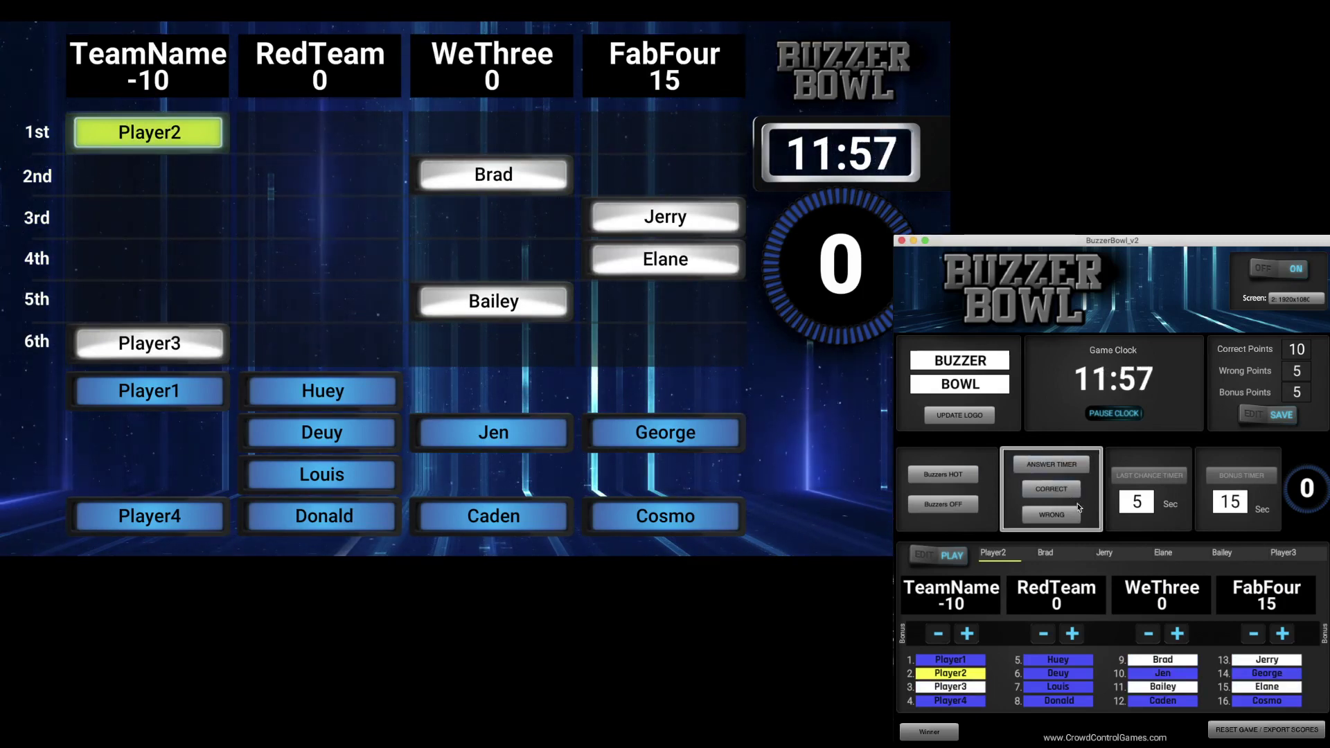
left_click(1060, 516)
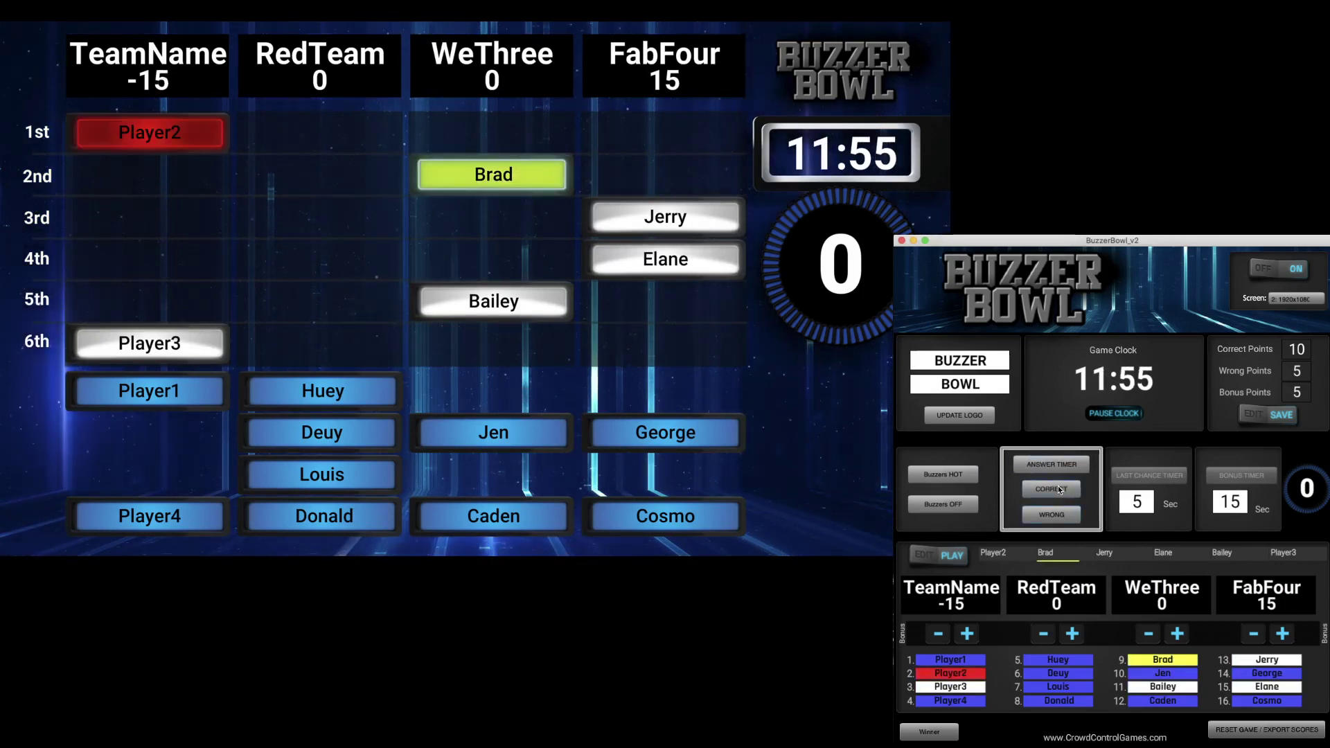
left_click(1058, 486)
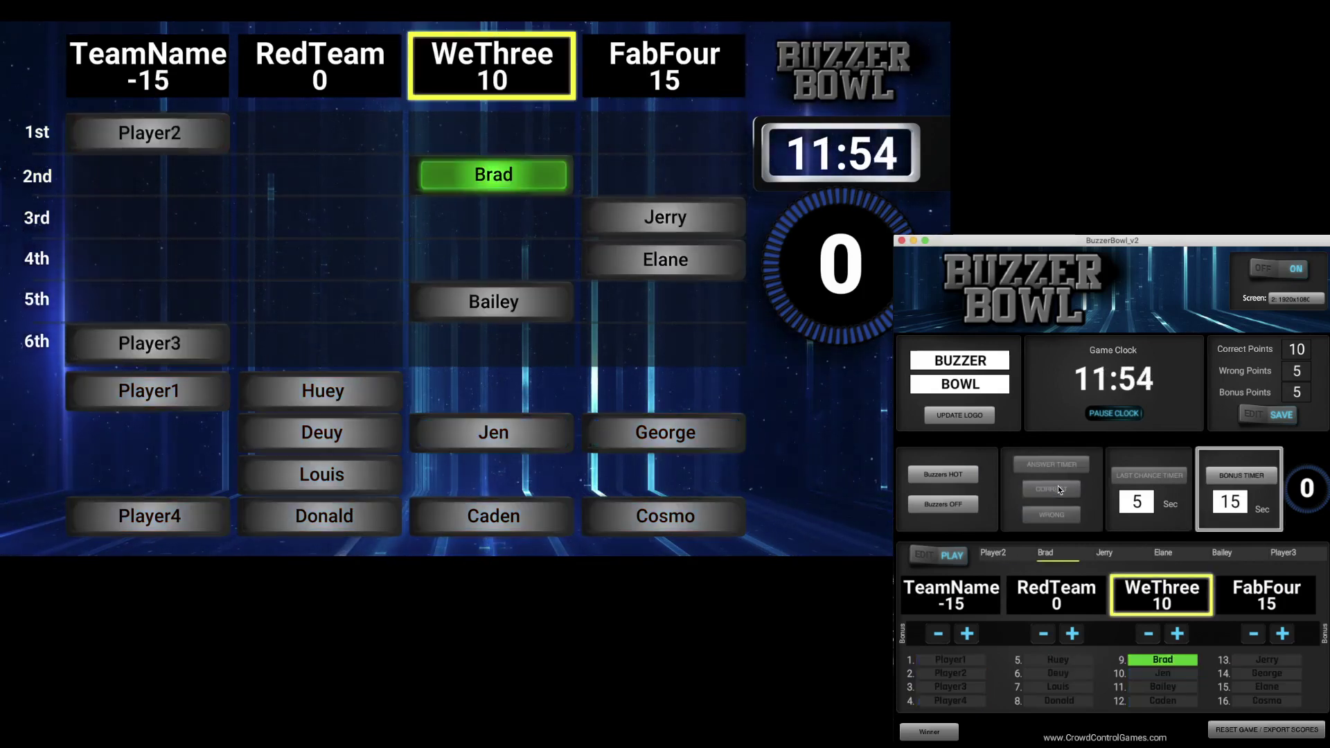
Step: Run WeThree's bonus timer and adjust their bonus with + and - to reach 15
left_click(1249, 474)
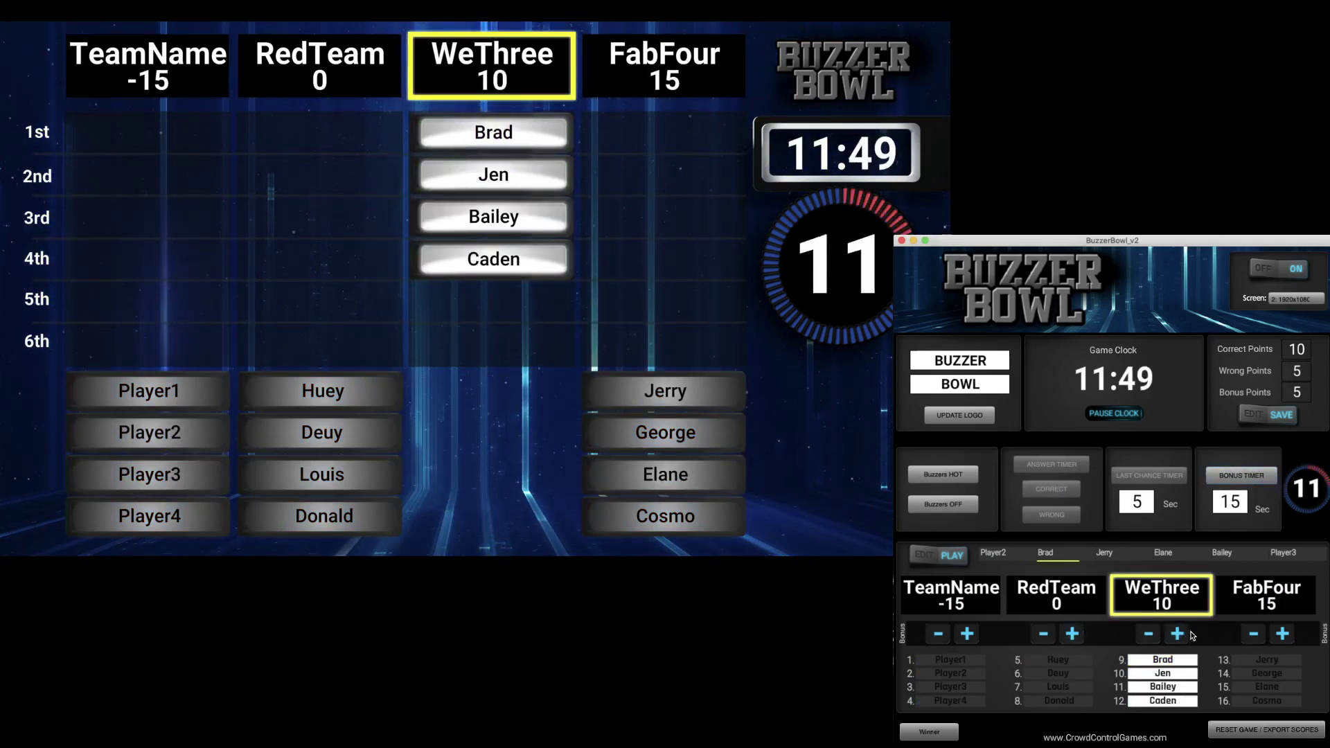
left_click(1177, 634)
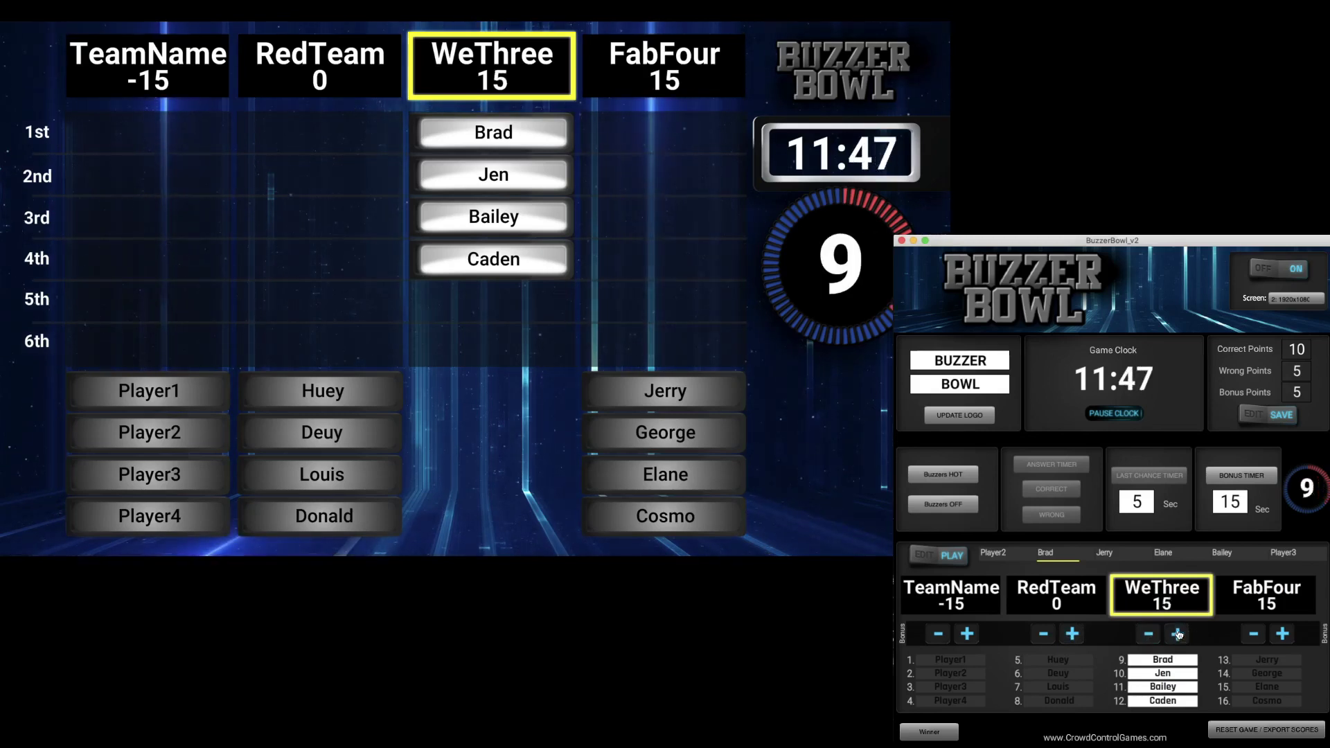
left_click(1175, 634)
left_click(1149, 635)
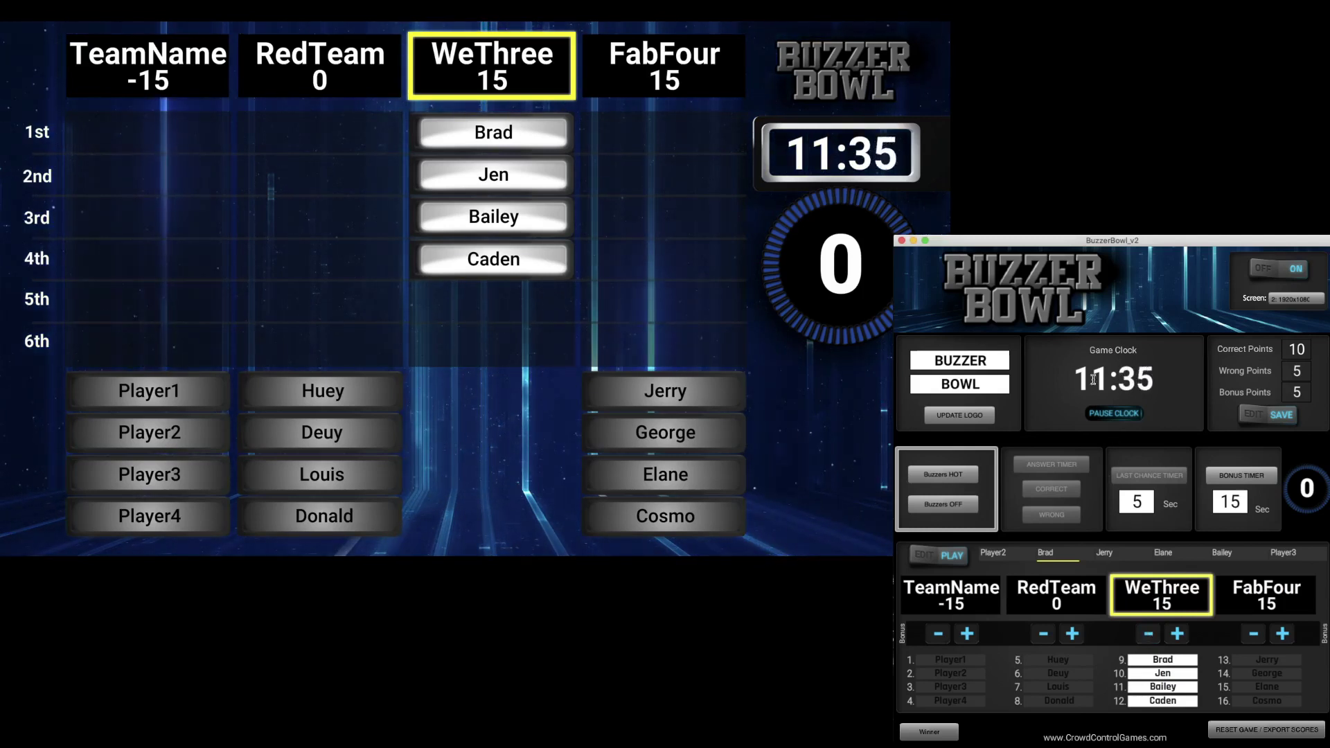
Step: Pause the game clock at 11:33 and toggle the audience display off, then back on
left_click(1093, 413)
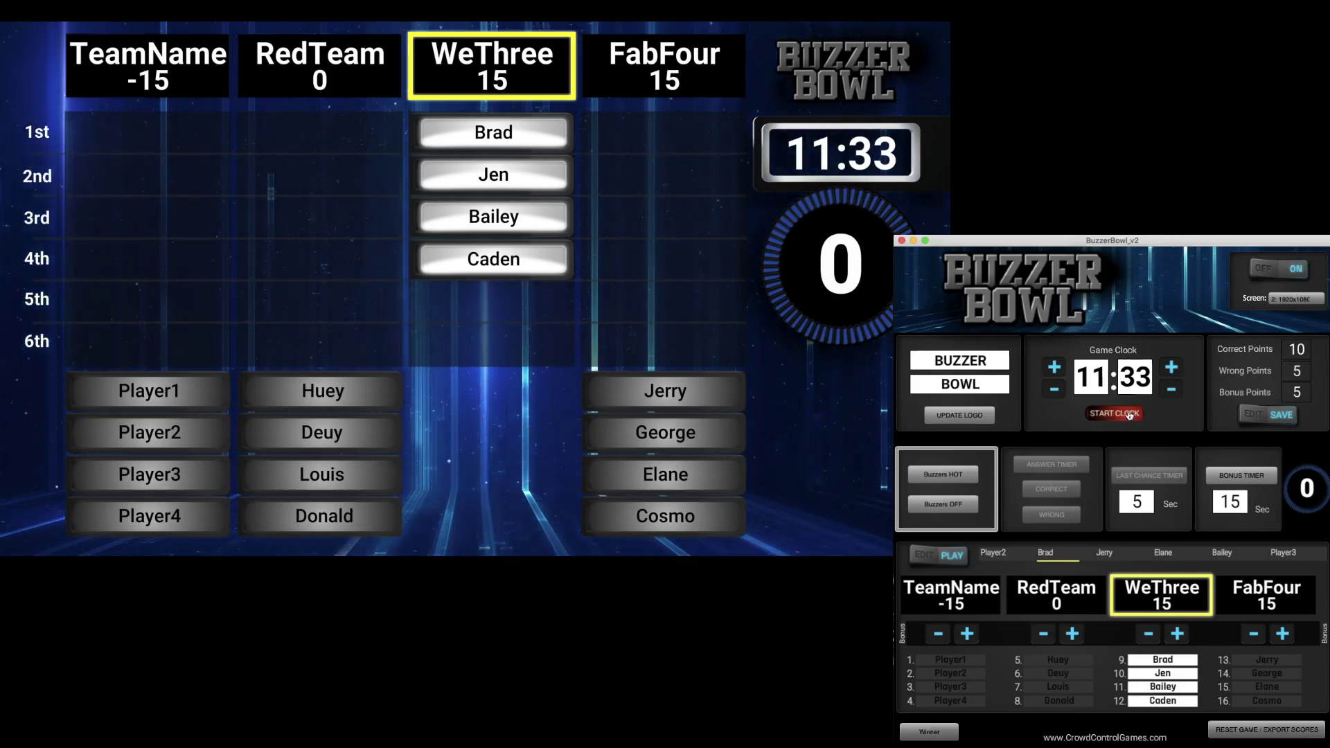
left_click(1264, 270)
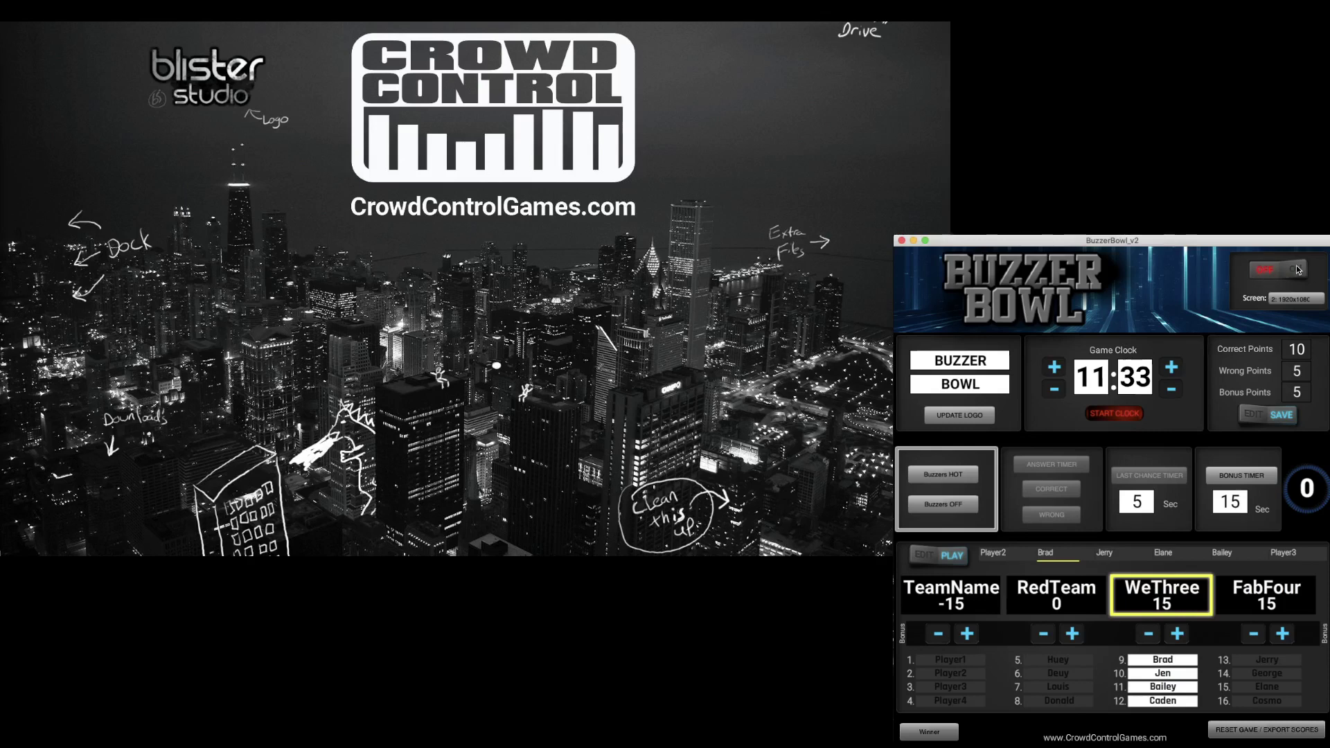
left_click(1298, 270)
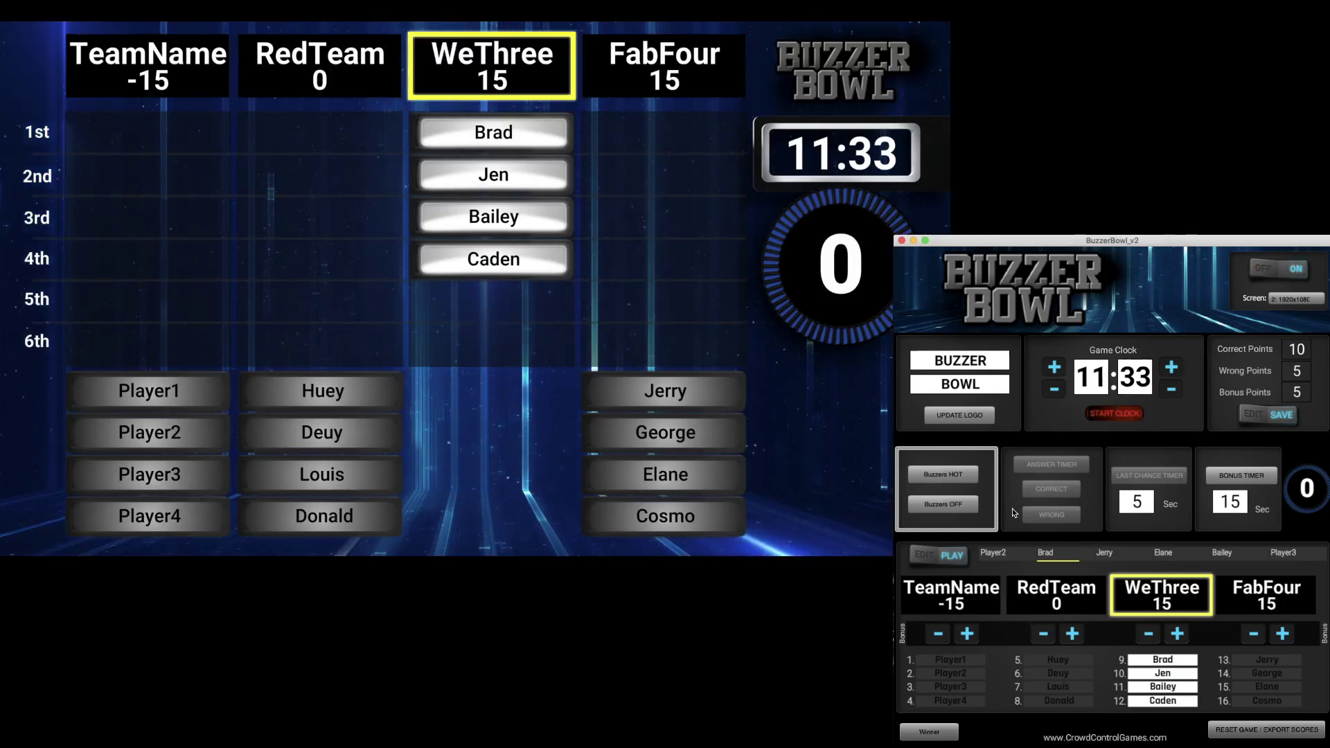
Step: Append 2 to rename the first team TeamName2, then reopen edit mode and select that name
left_click(924, 559)
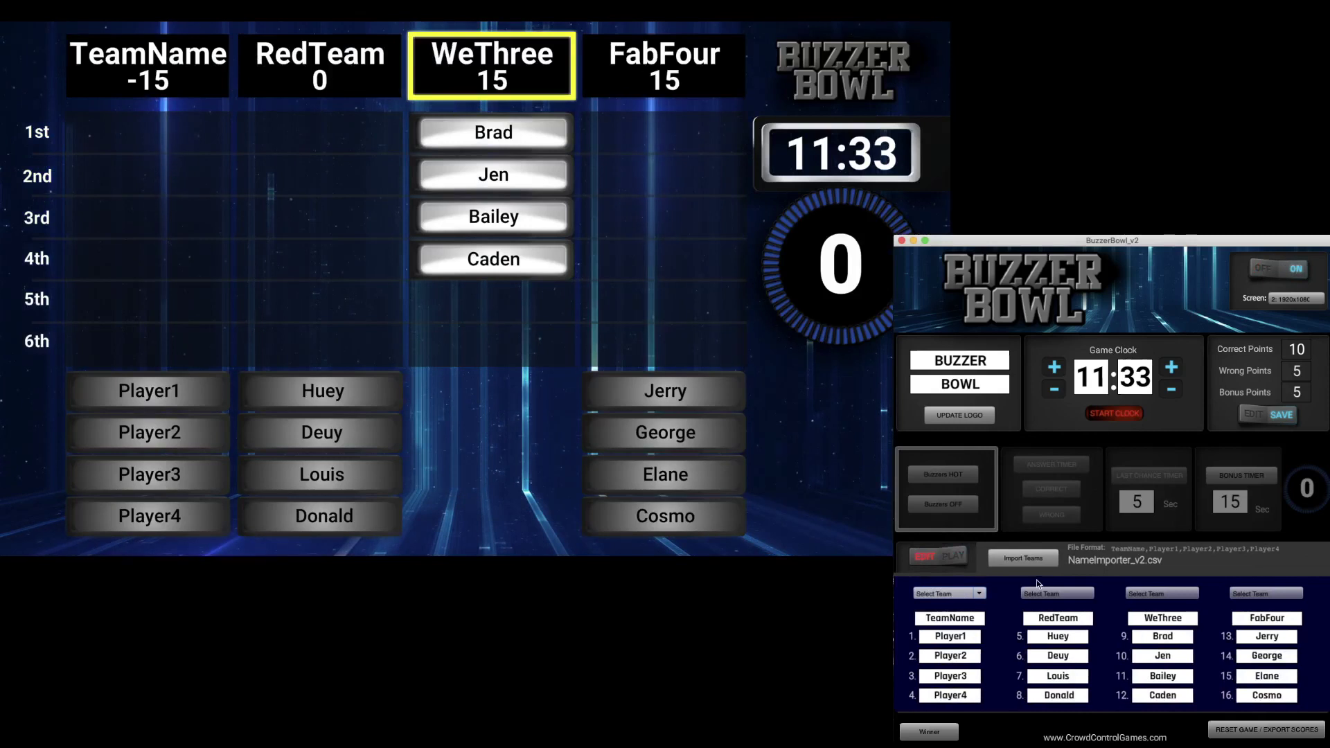
left_click(979, 618)
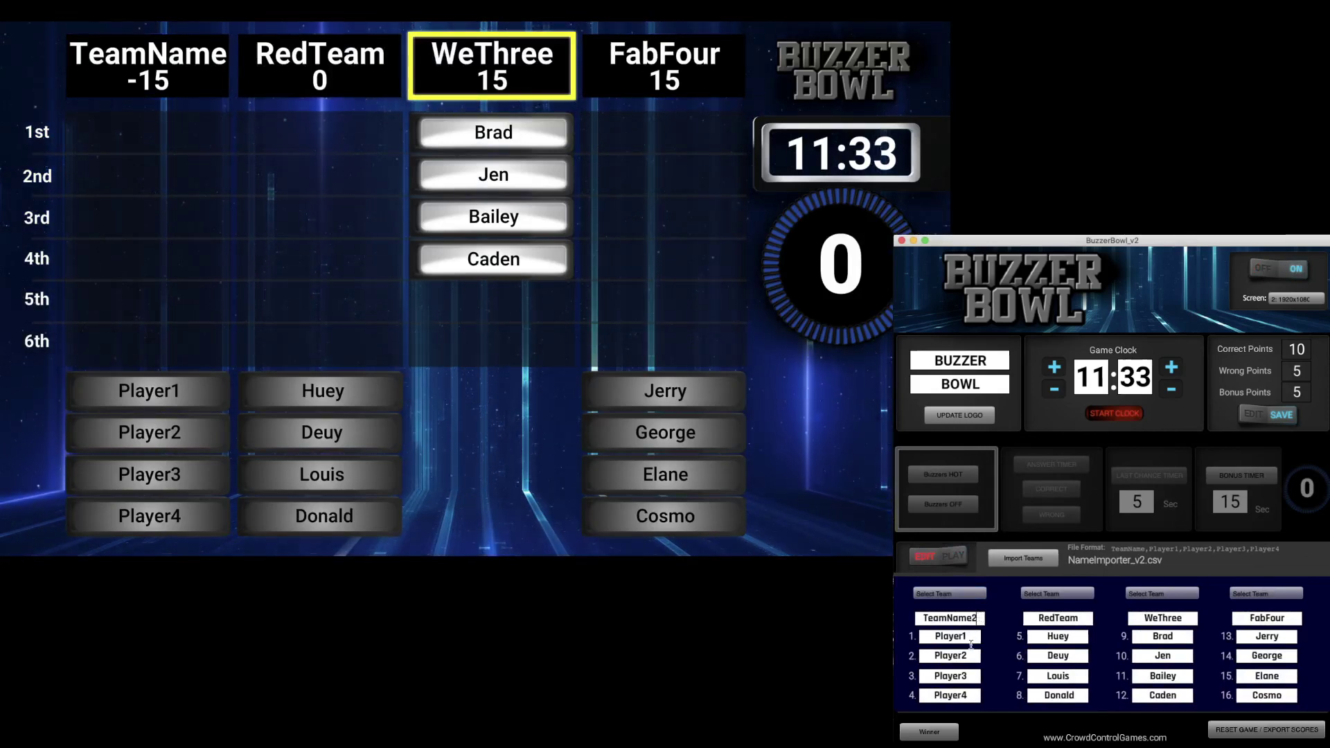
type("2")
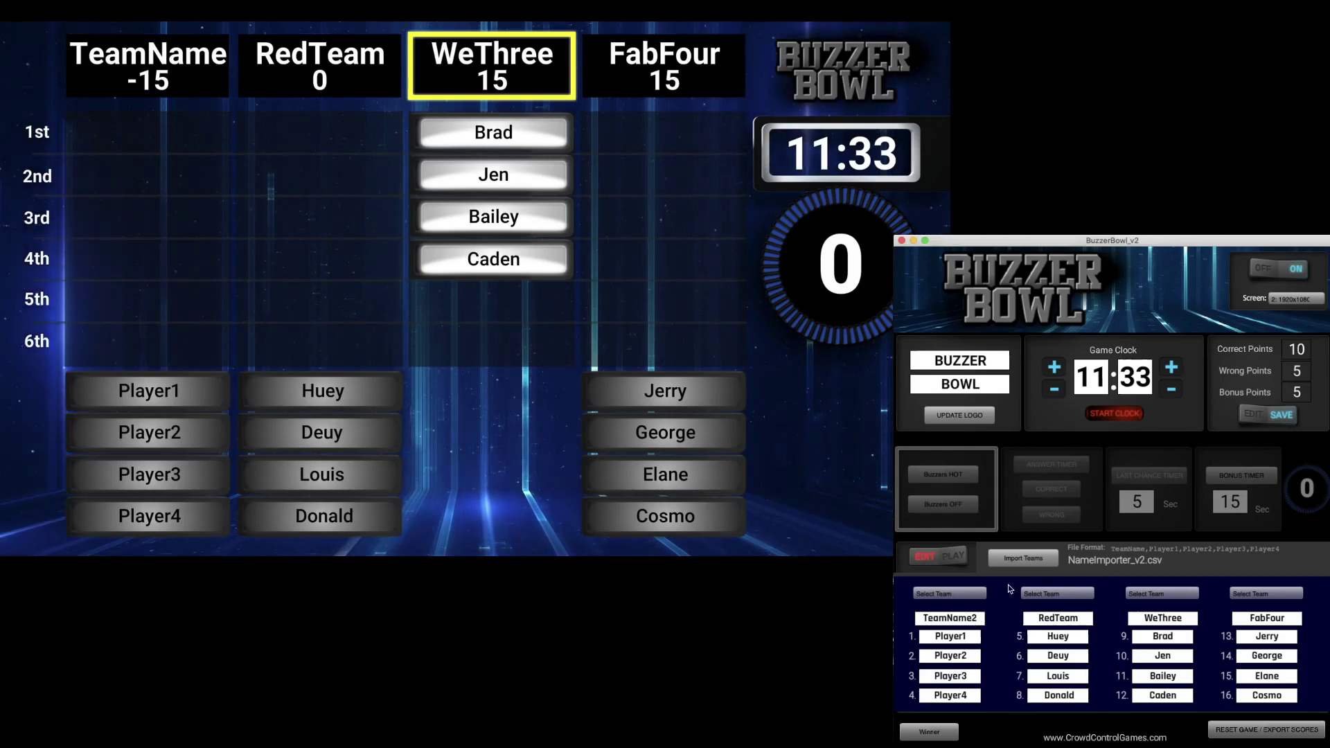
left_click(965, 558)
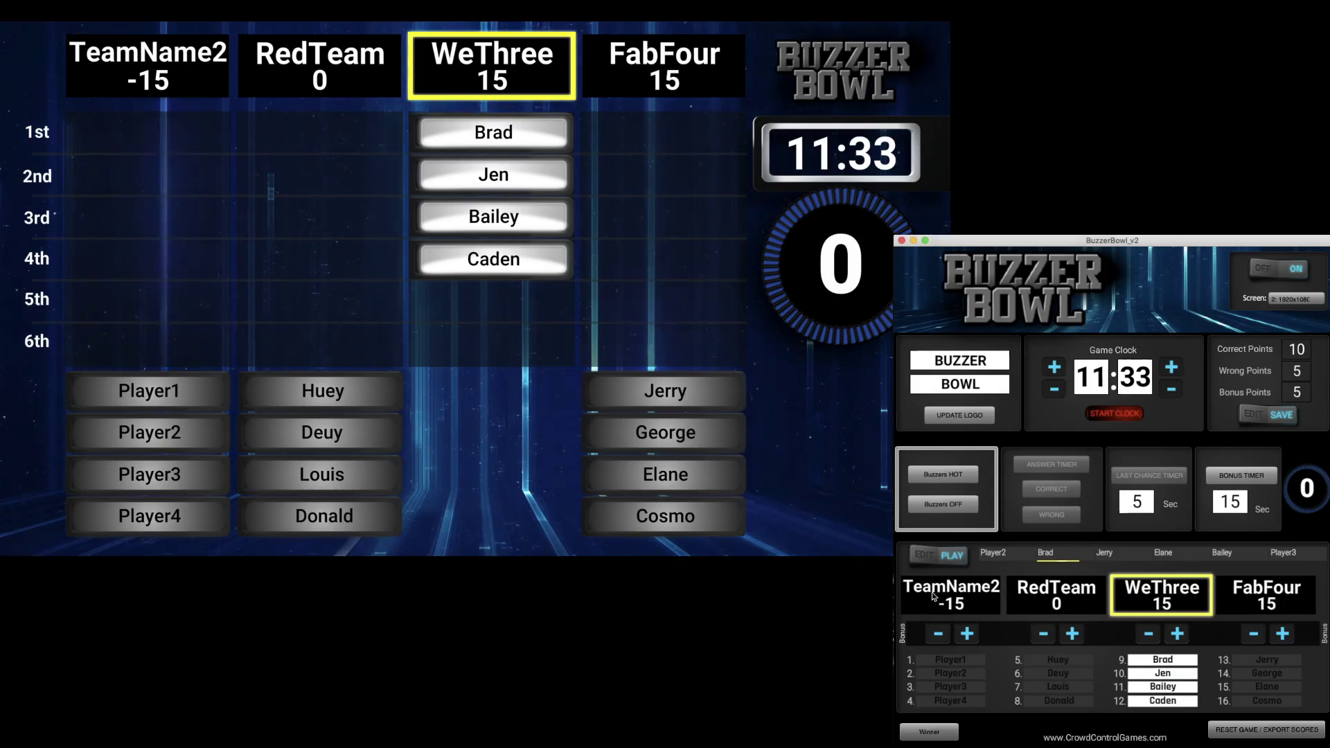
left_click(930, 555)
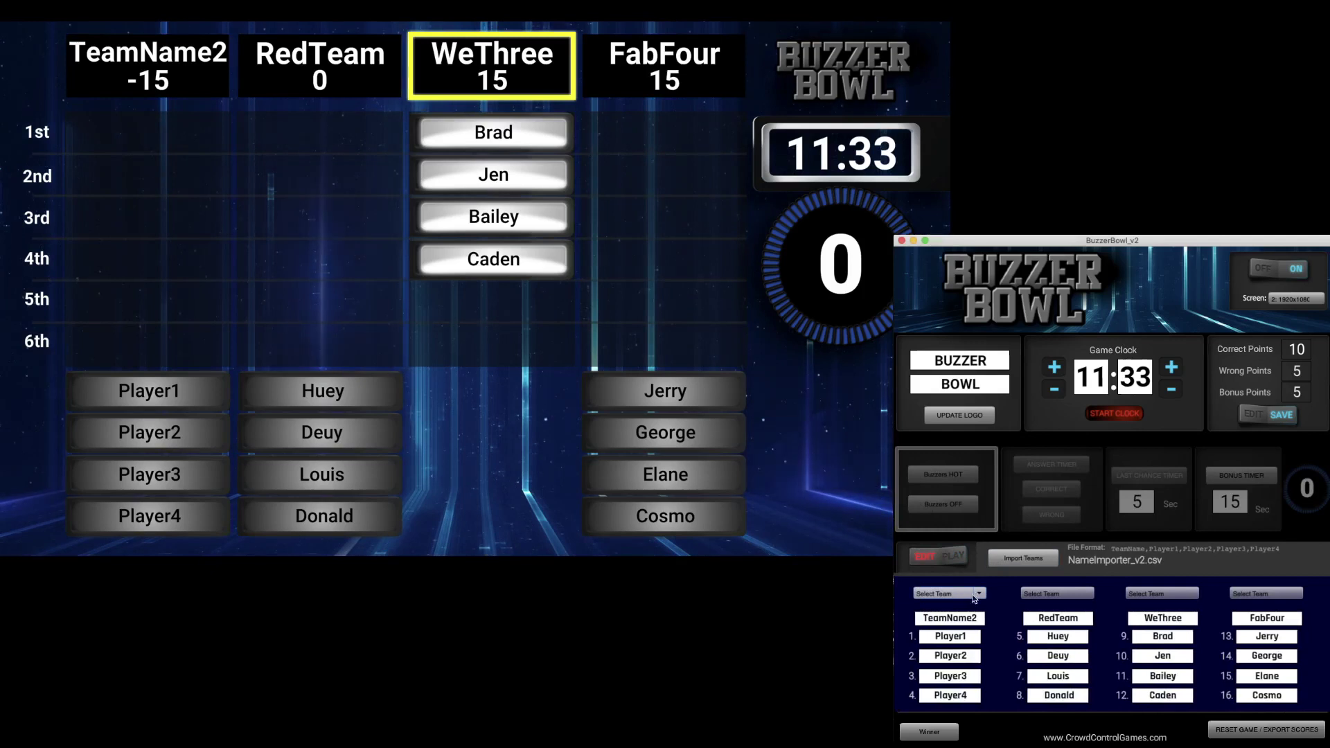
double_click(924, 617)
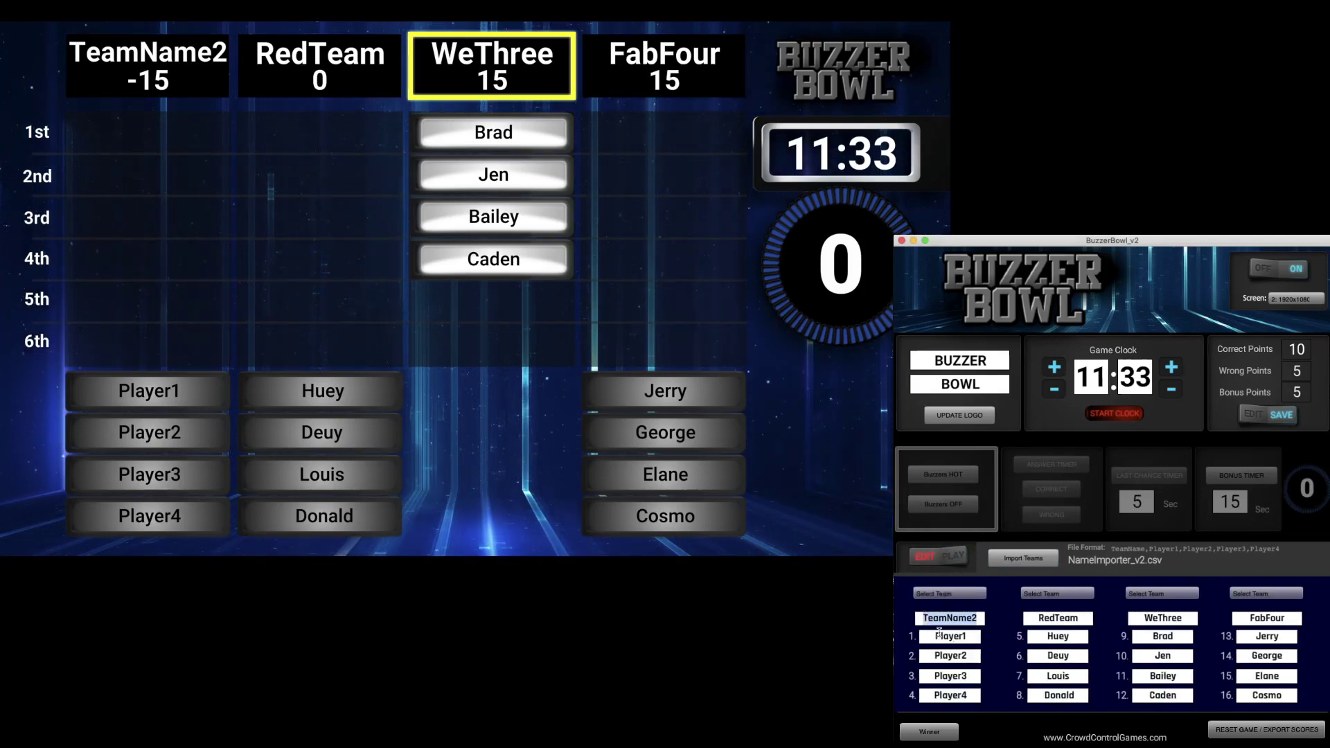